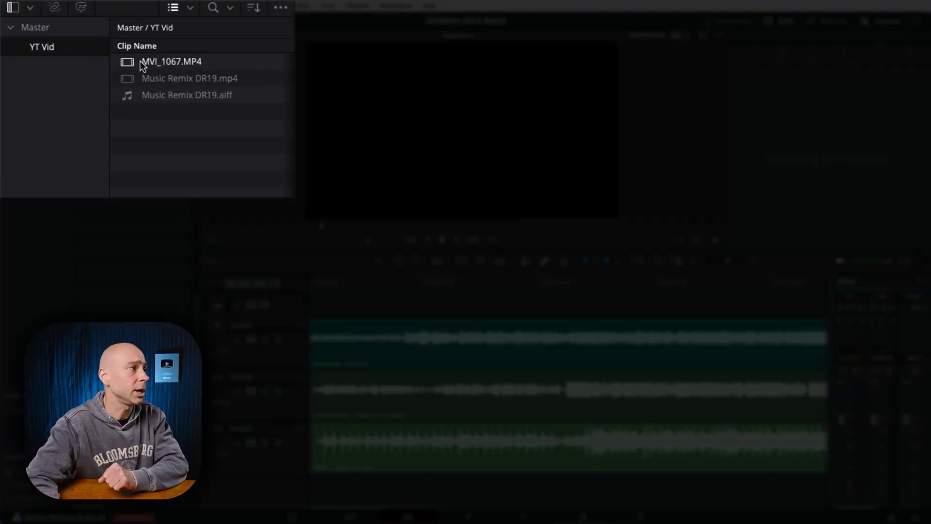
# Step: Load MVI_1067.MP4, then Music Remix DR19.aiff, into the source viewer for preview
pyautogui.doubleClick(128, 63)
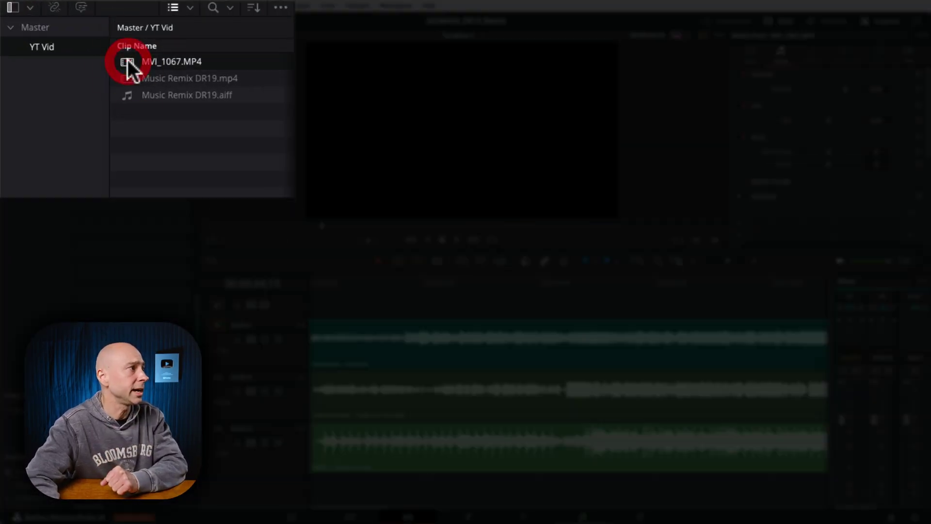
pyautogui.doubleClick(129, 96)
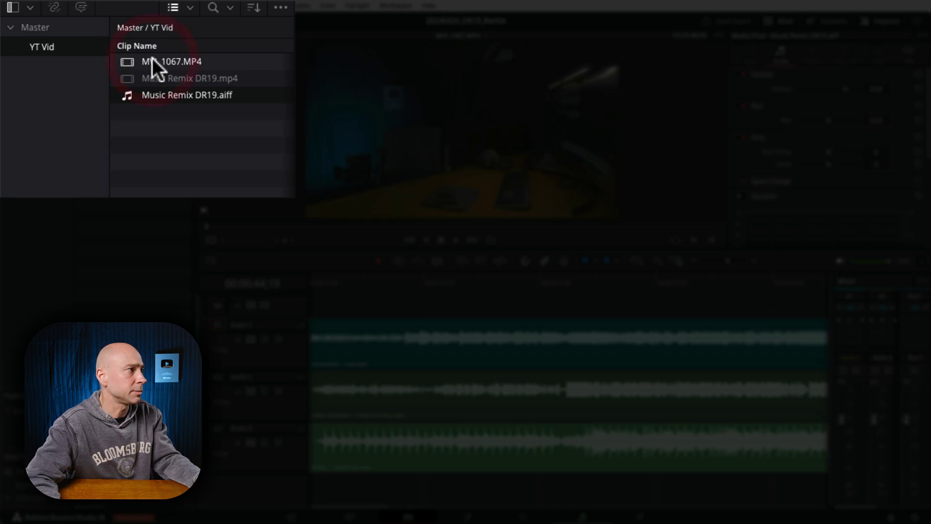
pyautogui.rightClick(158, 64)
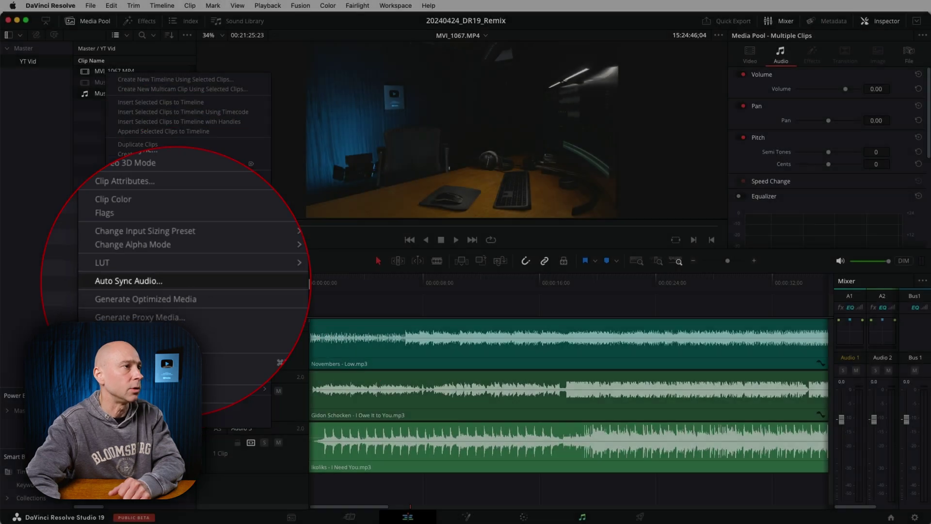
# Step: In Auto Sync Audio for both clips, choose Waveform sync and keep channel number 1
pyautogui.click(209, 251)
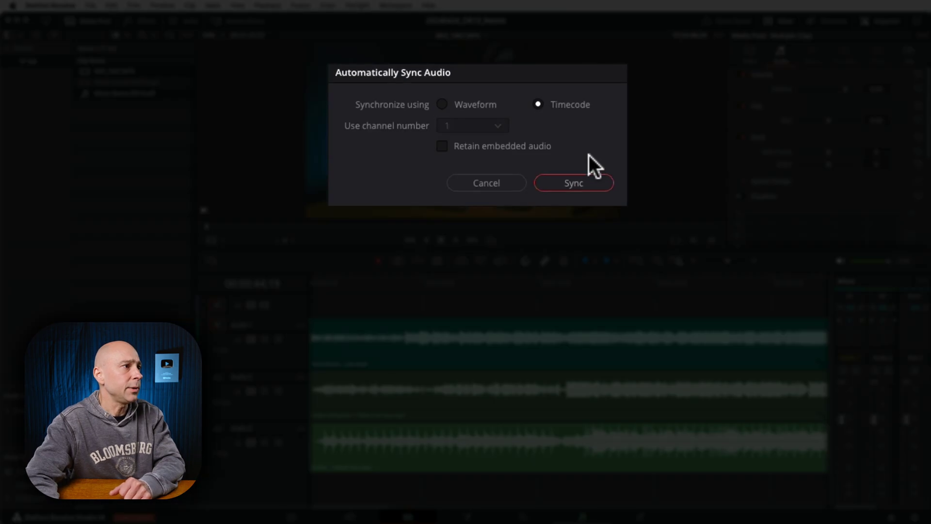
pyautogui.click(495, 106)
pyautogui.click(575, 100)
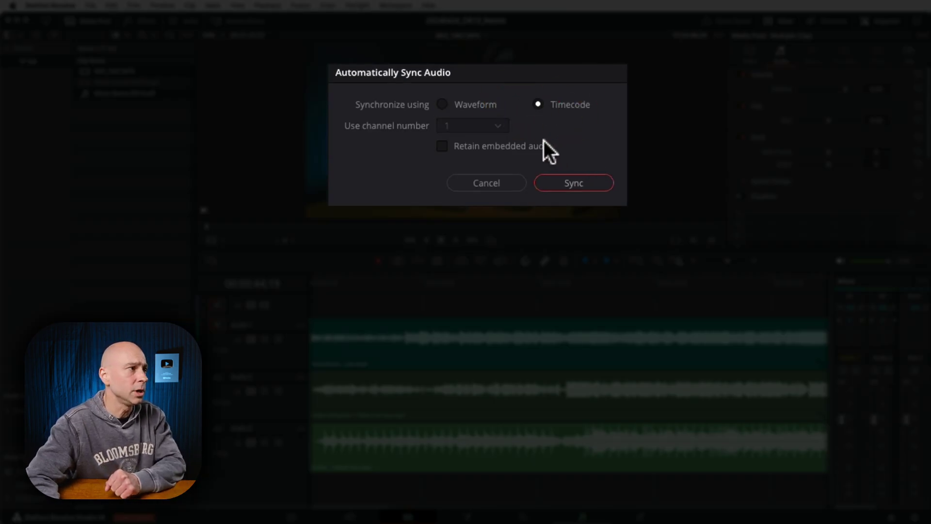
pyautogui.click(484, 106)
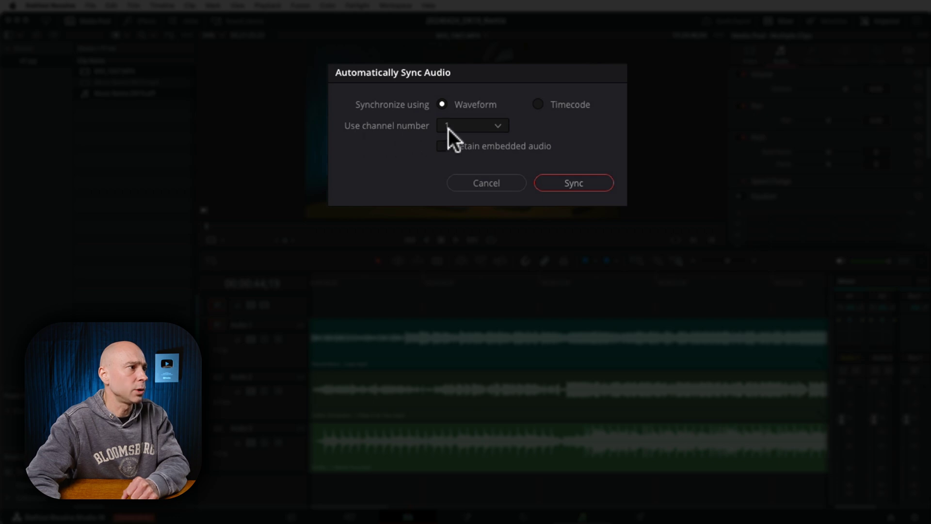
pyautogui.click(469, 127)
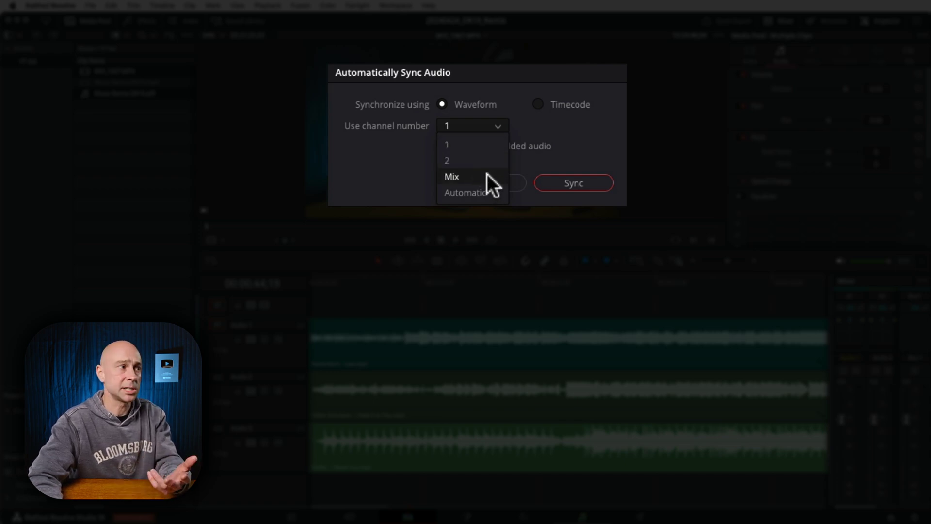
pyautogui.click(589, 139)
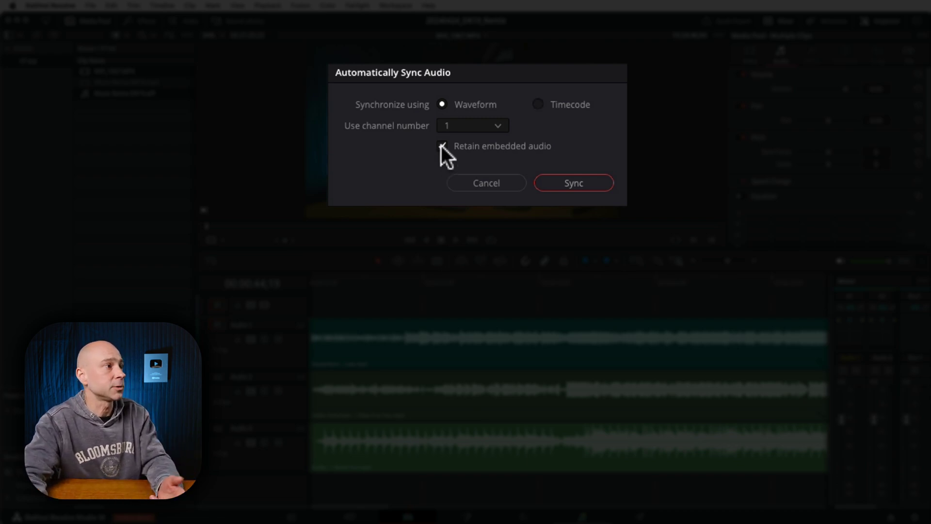
# Step: Run the waveform sync of MVI_1067.MP4 with Music Remix DR19.aiff
pyautogui.click(566, 182)
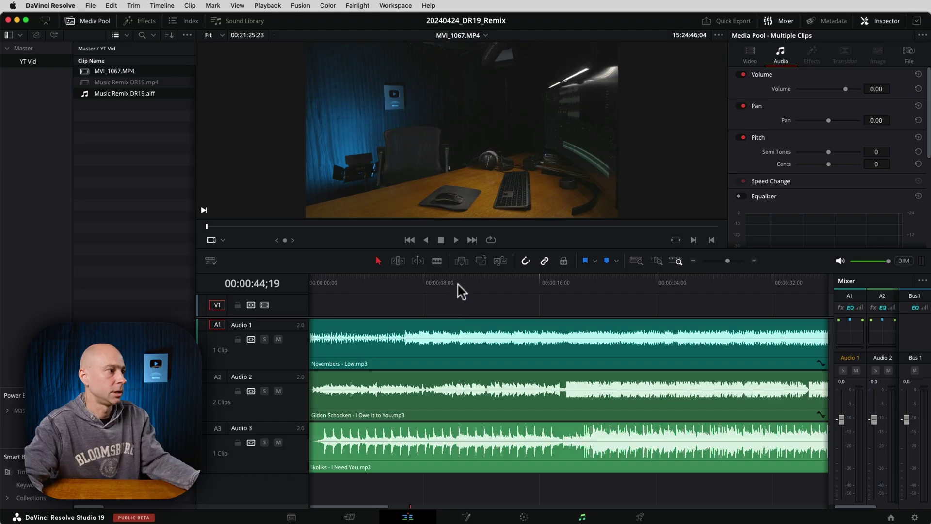
# Step: Add the synced MVI_1067.MP4 to Timeline 1 around 04:00
pyautogui.click(460, 287)
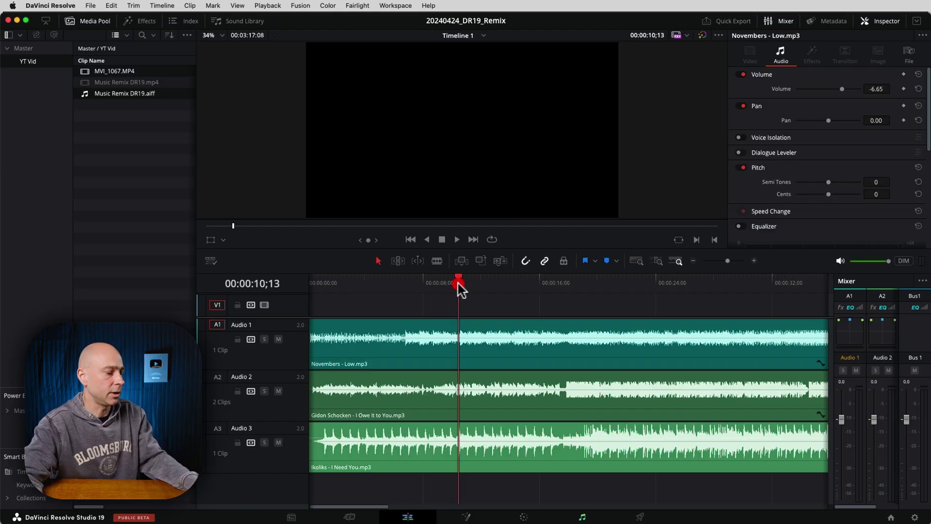
pyautogui.hscroll(10, 458, 349)
pyautogui.click(401, 339)
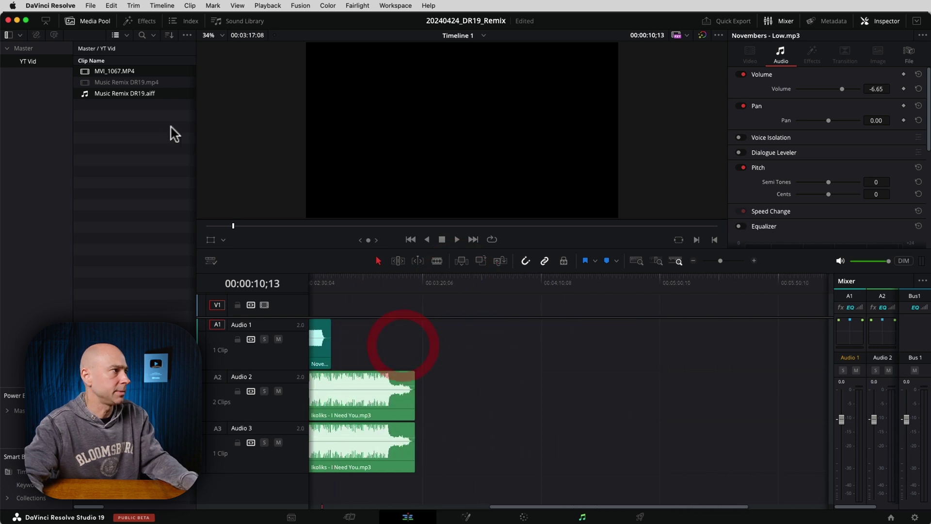
pyautogui.click(95, 117)
pyautogui.moveTo(99, 70); pyautogui.dragTo(492, 307)
# Step: Inspect the MVI_1067 clip at 04:11;28, then undo to remove it from the timeline
pyautogui.click(544, 279)
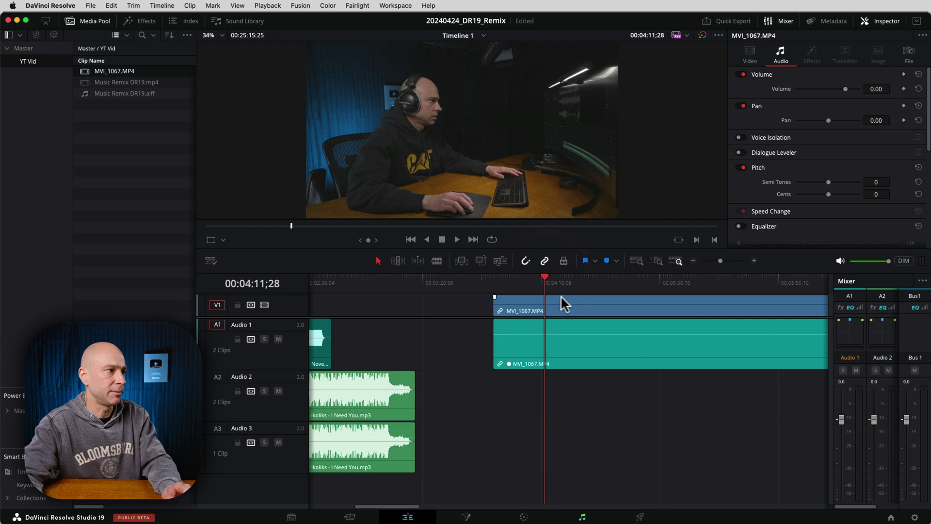
pyautogui.click(562, 299)
pyautogui.click(593, 349)
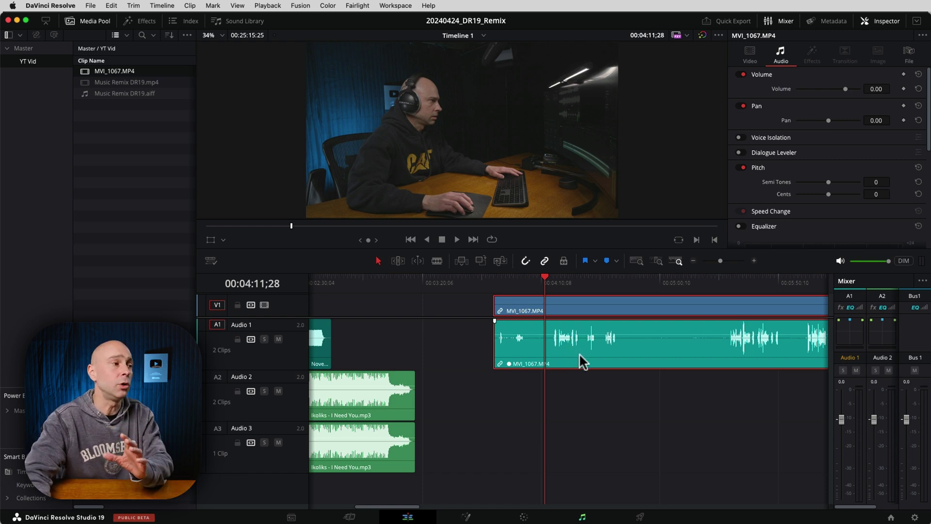
pyautogui.click(587, 399)
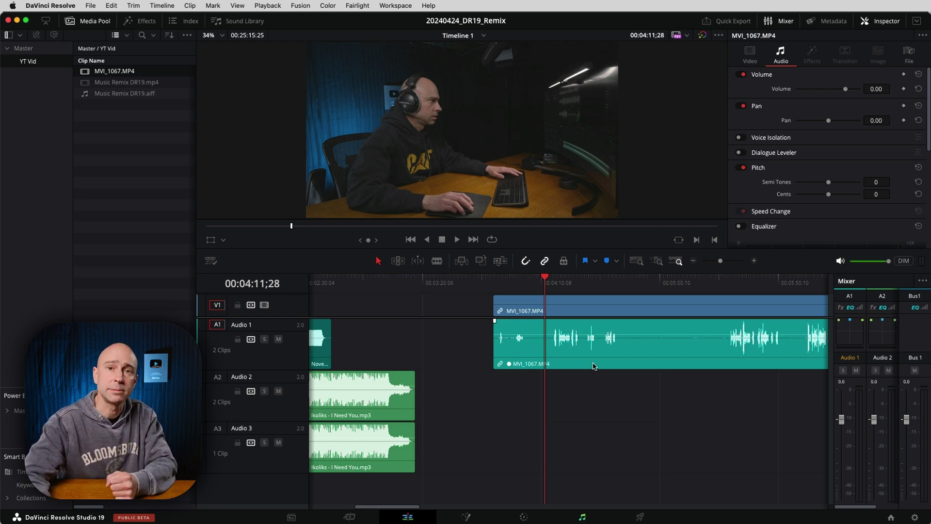
pyautogui.press('super+z')
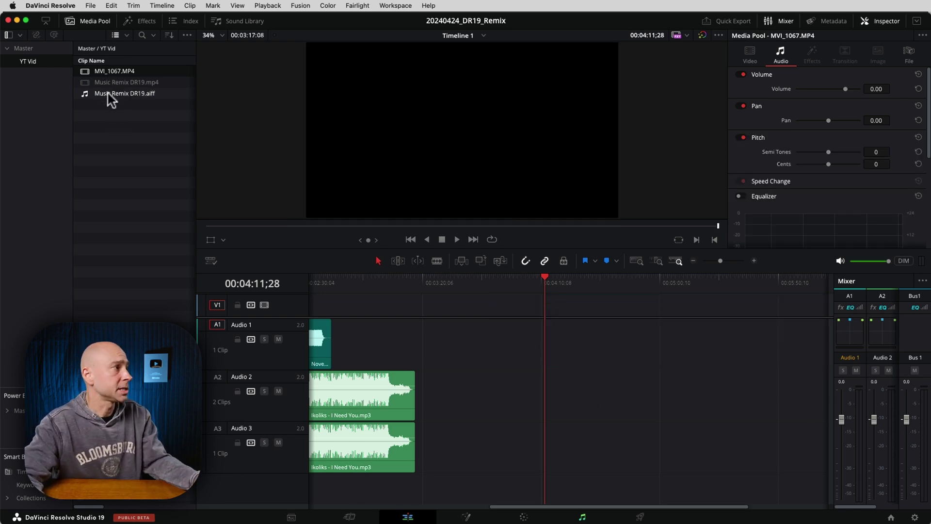
# Step: Re-sync MVI_1067.MP4 and Music Remix DR19.aiff by waveform, channel 1, with Retain embedded audio on
pyautogui.keyDown('super'); pyautogui.click(110, 94); pyautogui.keyUp('super')
pyautogui.rightClick(121, 72)
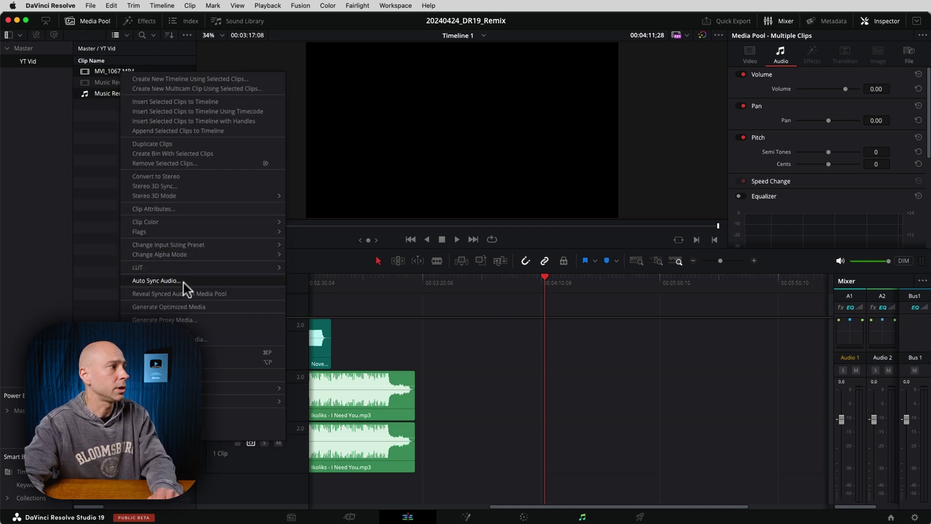
pyautogui.click(156, 281)
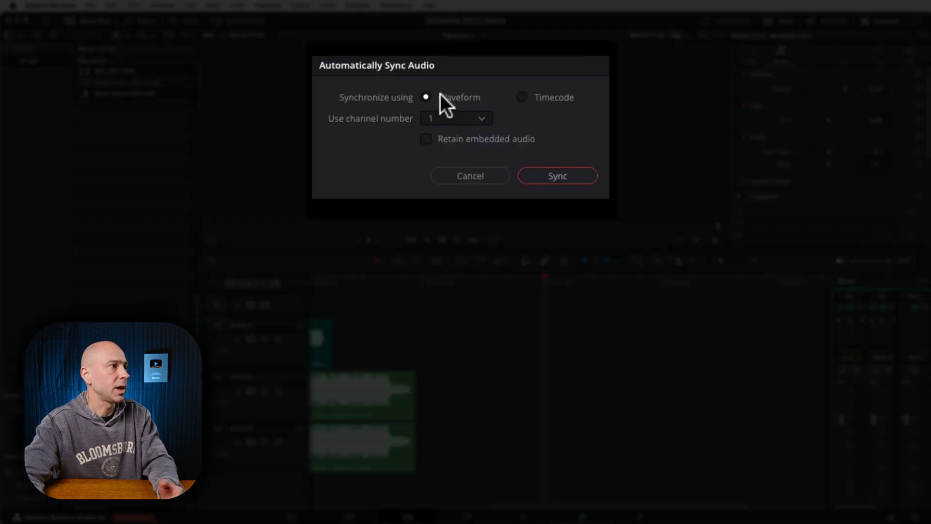
pyautogui.click(442, 103)
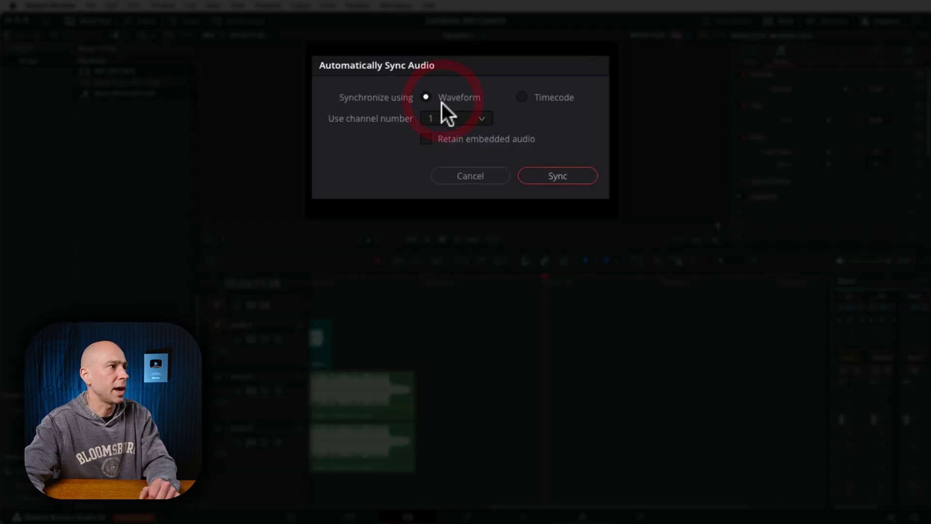
pyautogui.click(426, 139)
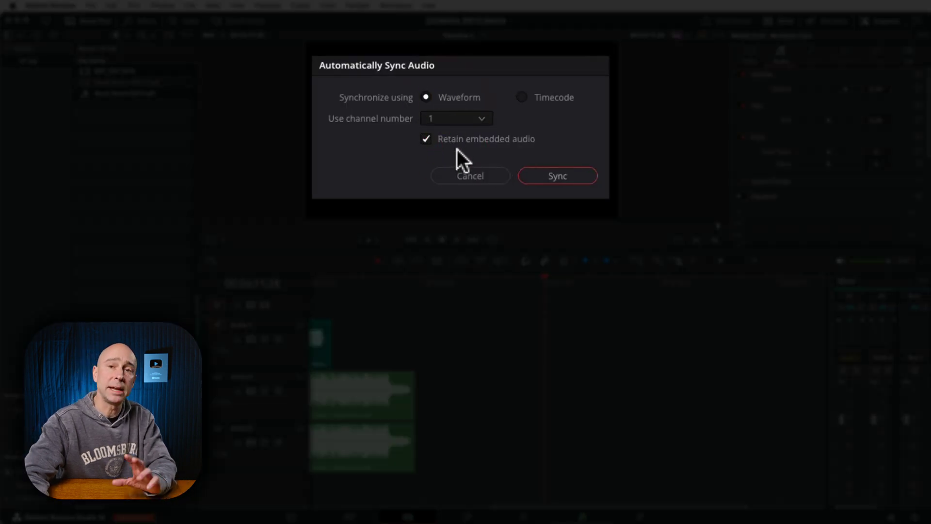
pyautogui.click(558, 175)
pyautogui.moveTo(86, 74); pyautogui.dragTo(362, 309)
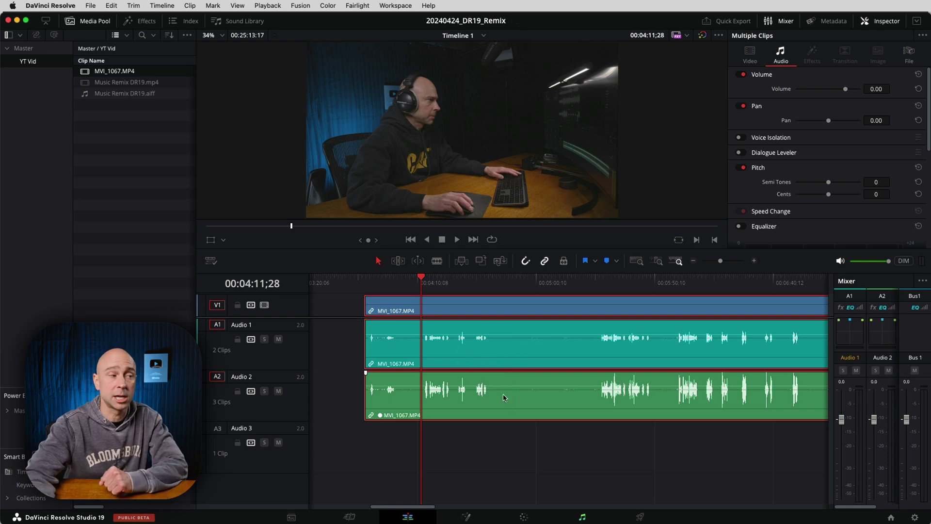
pyautogui.click(490, 458)
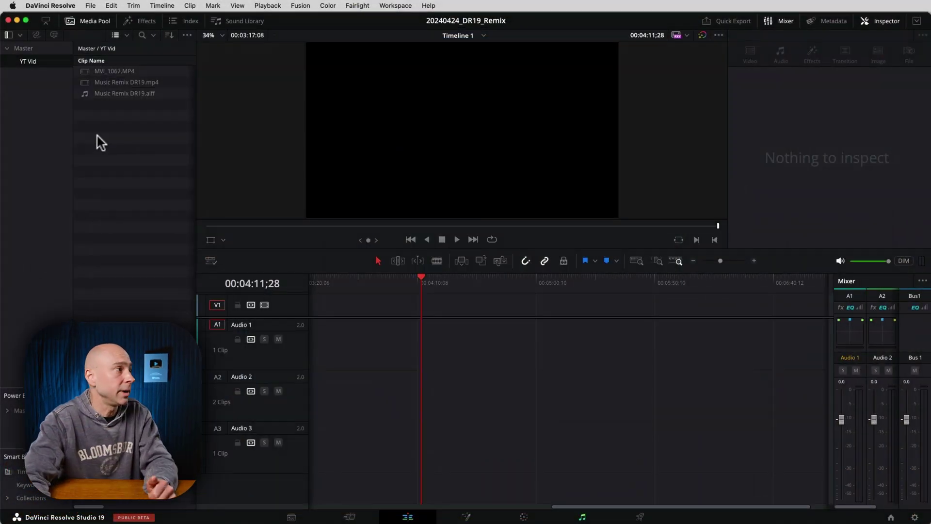
pyautogui.click(100, 136)
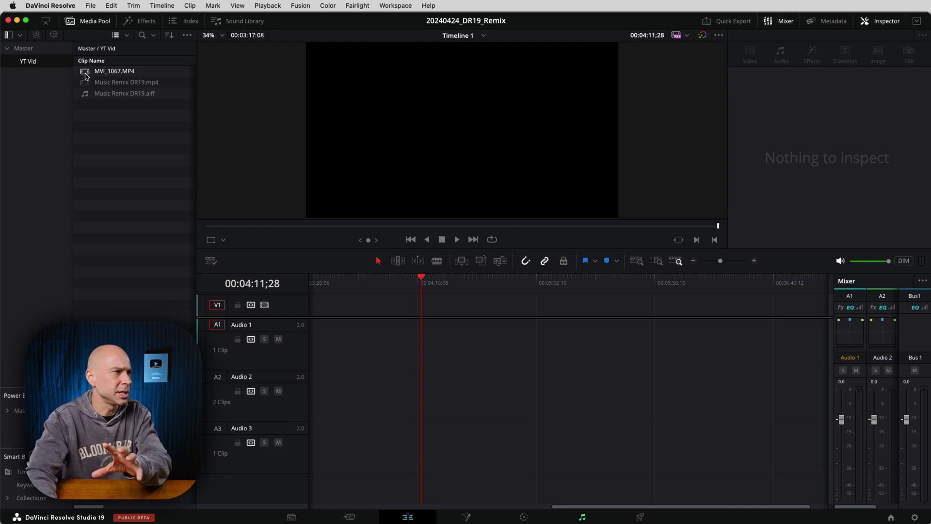
# Step: Place MVI_1067.MP4 on the timeline with video on V1 and audio on A1, then select it
pyautogui.moveTo(86, 77); pyautogui.dragTo(373, 313)
pyautogui.click(462, 351)
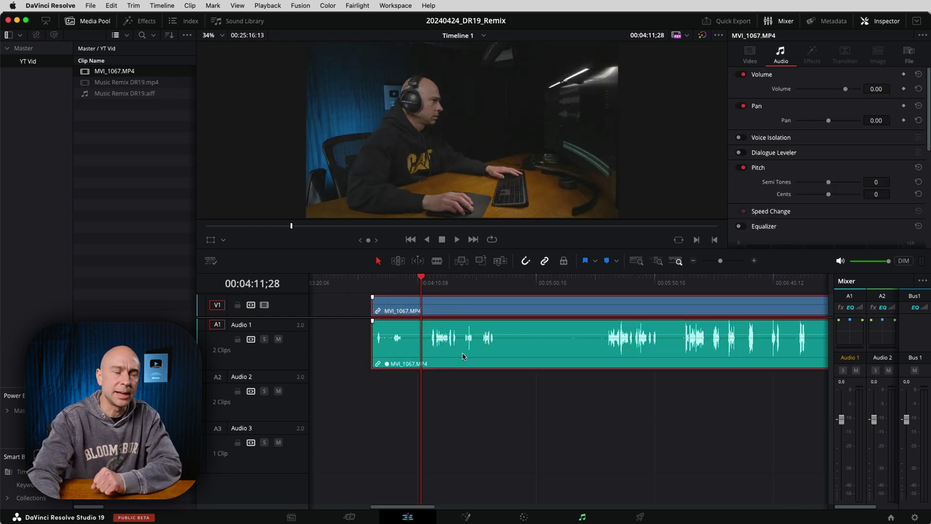
pyautogui.rightClick(474, 311)
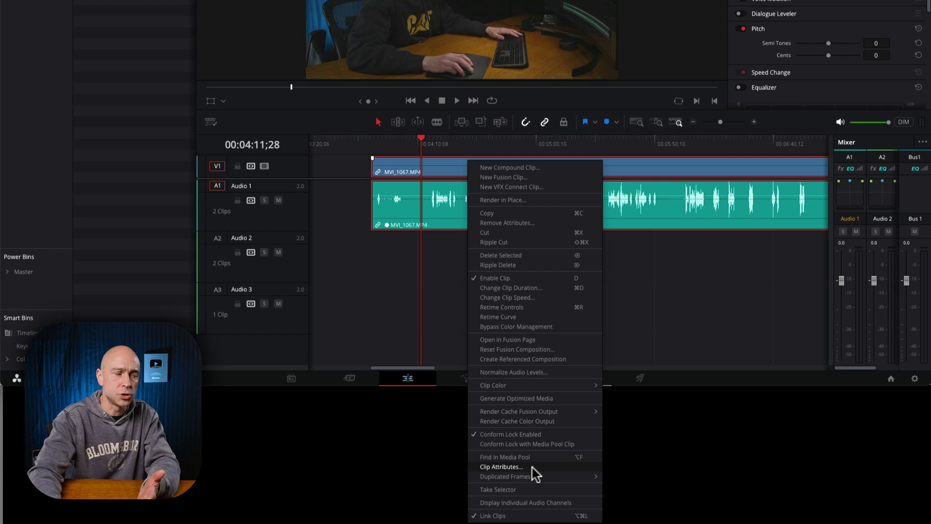
# Step: Open the clip's Clip Attributes on the Audio tab and list the left channel's source channels
pyautogui.click(502, 467)
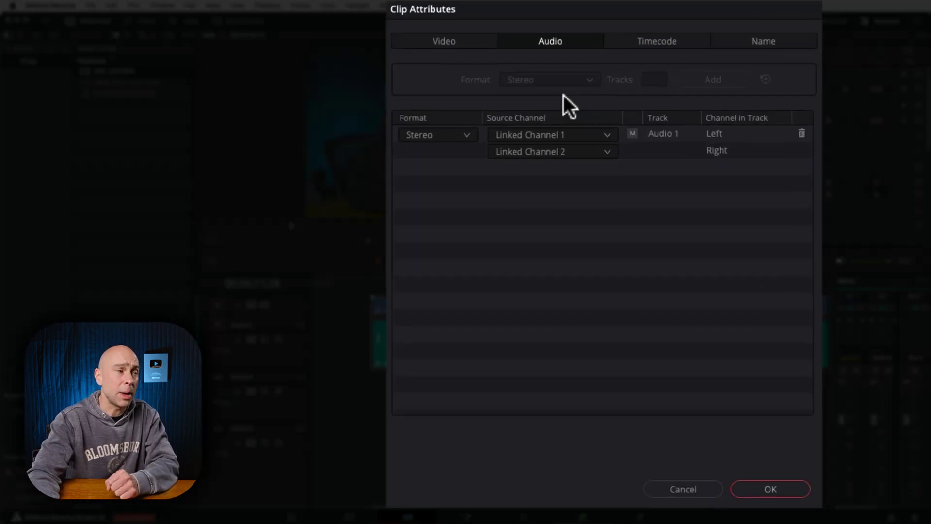
pyautogui.click(549, 40)
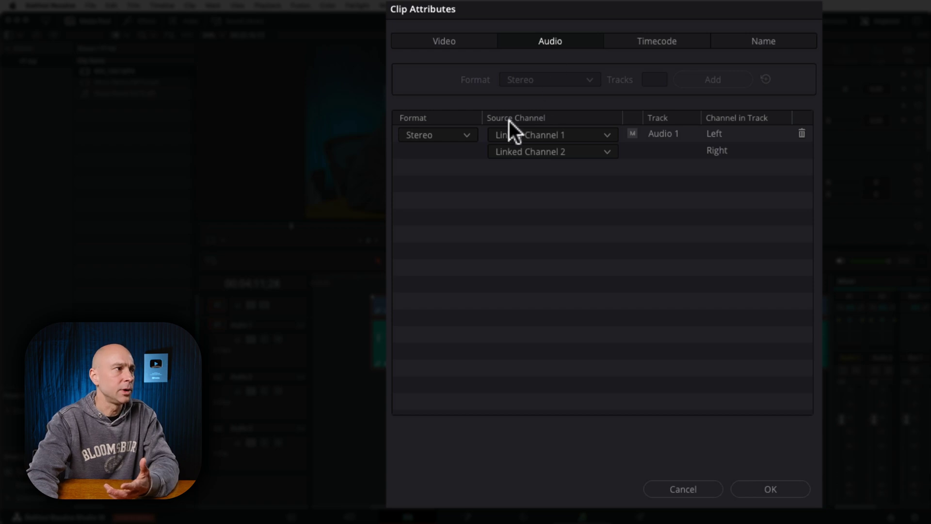
pyautogui.click(589, 134)
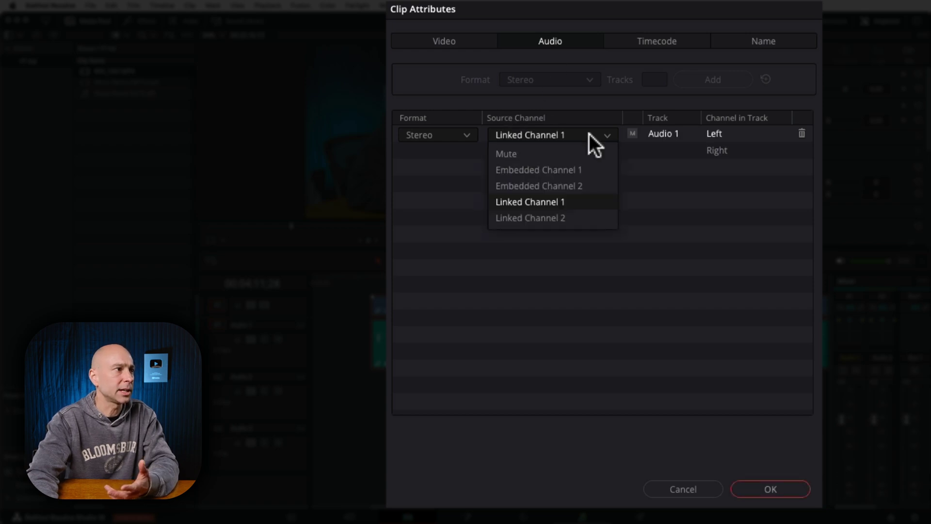